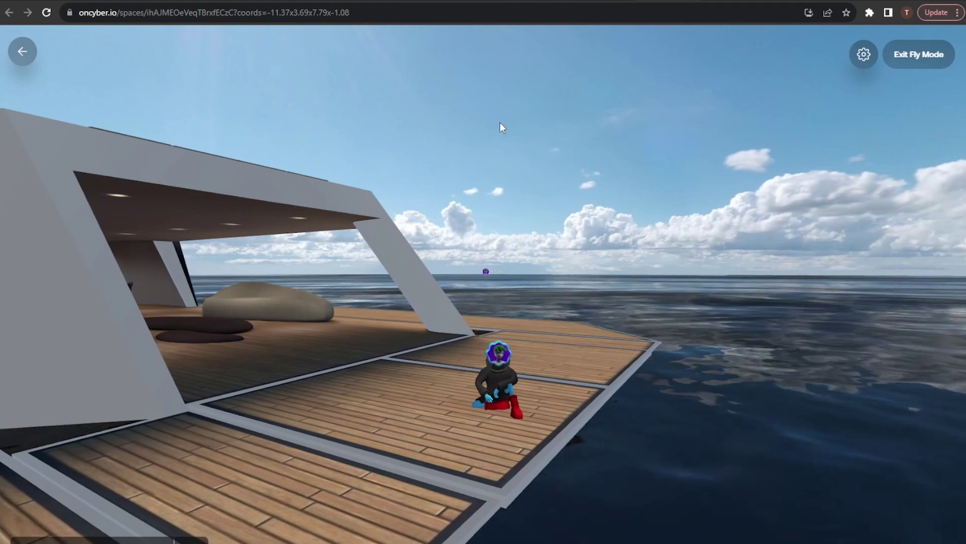
Step: Go to oncyber.io in the browser to load the home feed
{"action": "left_click", "coordinate": [290, 17]}
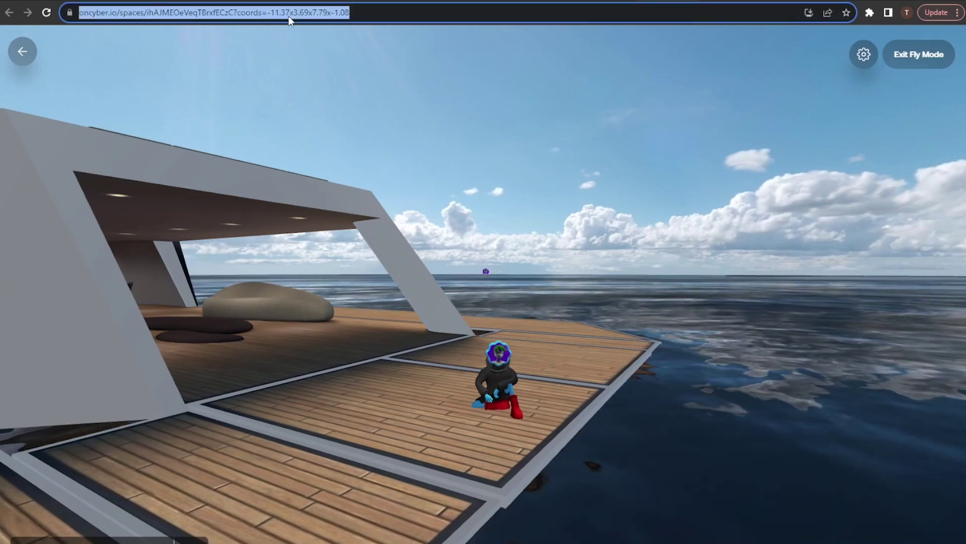
{"action": "type", "text": "oncyber.io"}
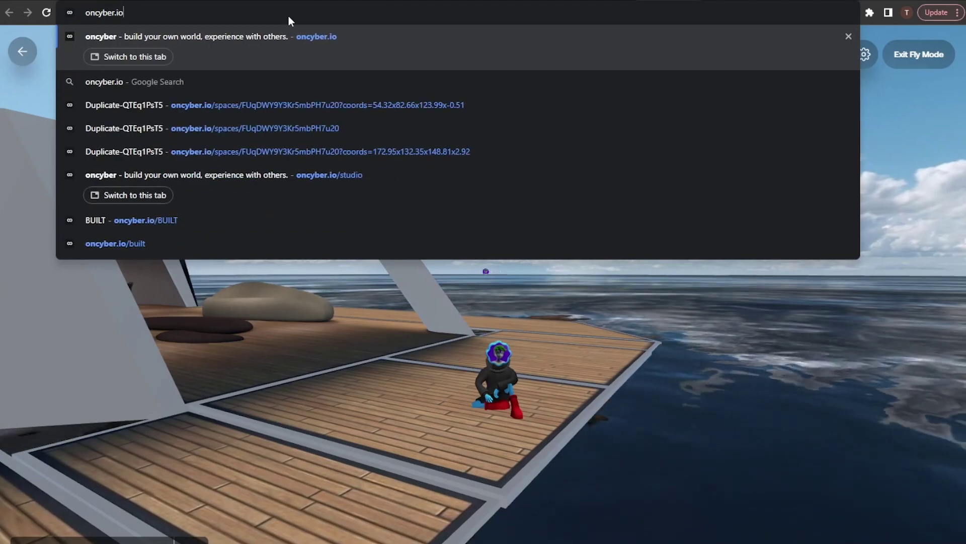
{"action": "key", "text": "Return"}
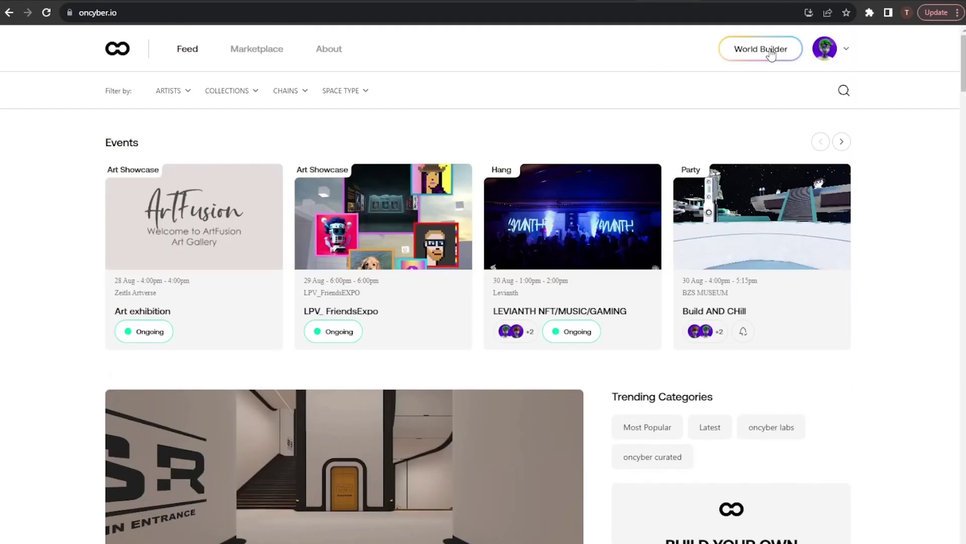
Step: Open the World Builder studio and show the My Spaces list
{"action": "left_click", "coordinate": [771, 53]}
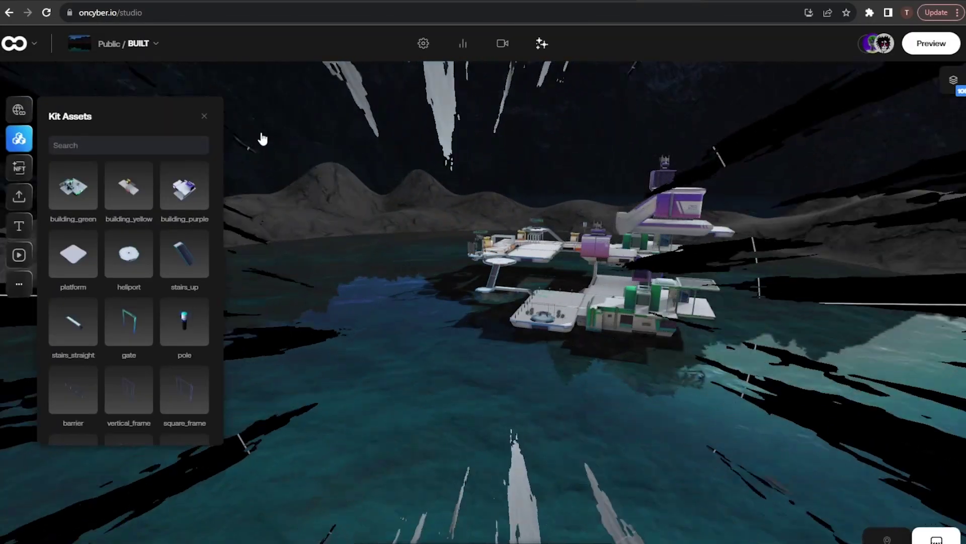
{"action": "left_click", "coordinate": [146, 49]}
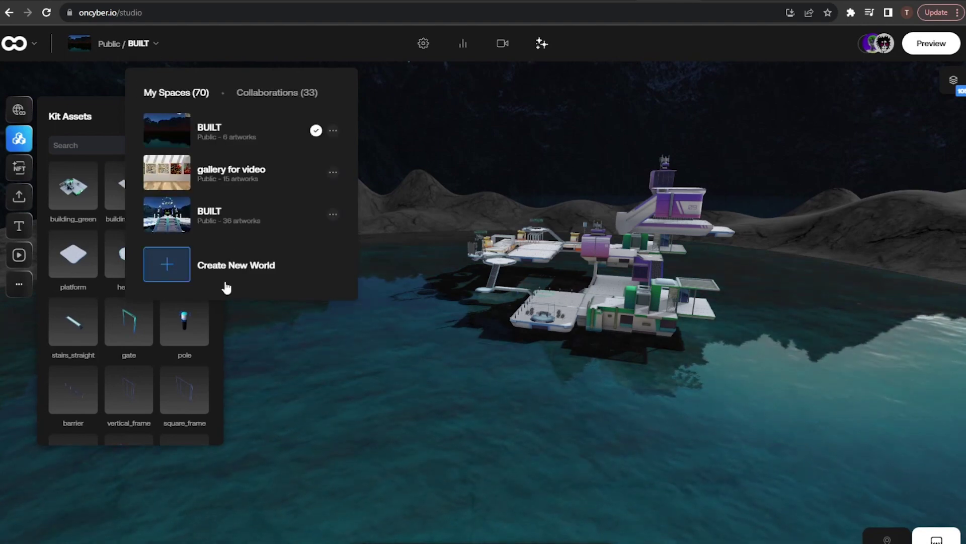
Step: Start a new world from a template for showcasing art
{"action": "left_click", "coordinate": [226, 265]}
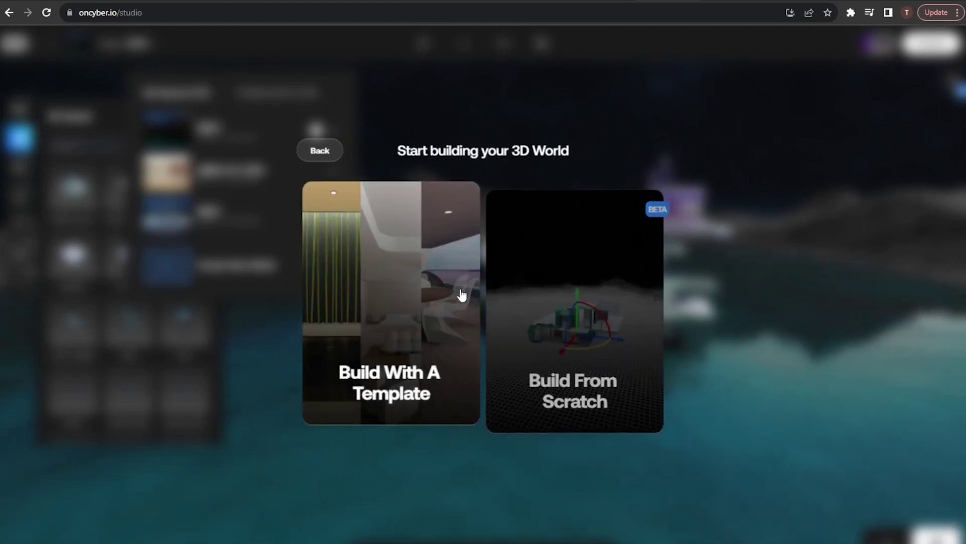
{"action": "left_click", "coordinate": [421, 274]}
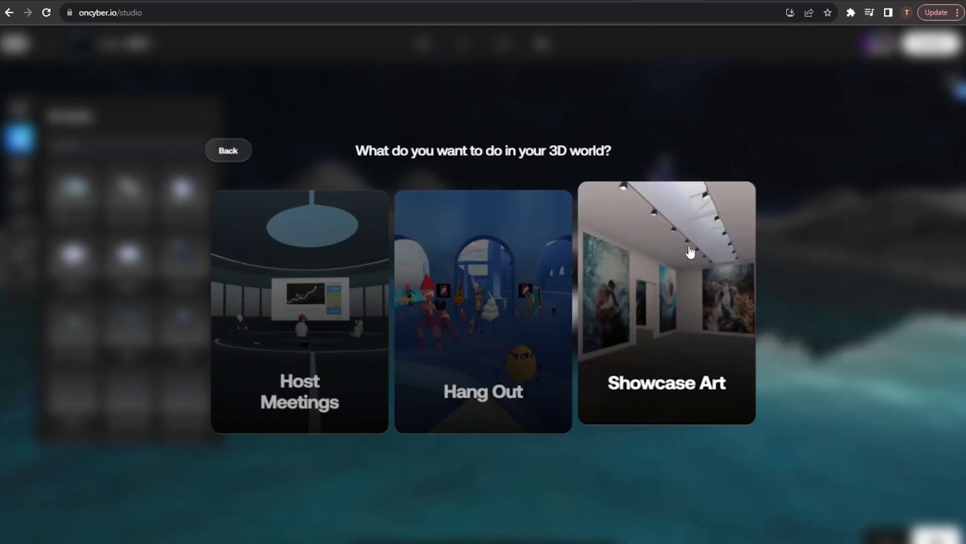
{"action": "left_click", "coordinate": [690, 251]}
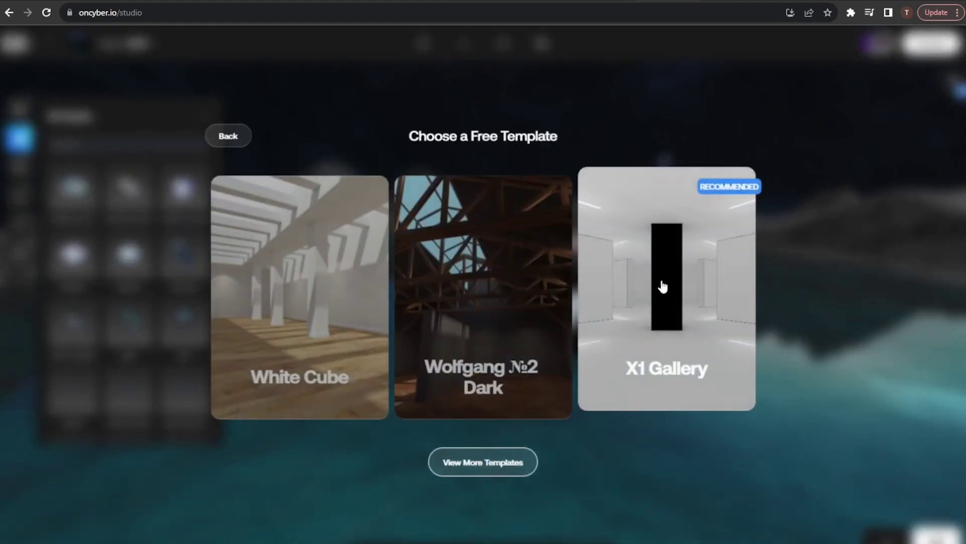
Step: Browse the full template catalogue, then close it
{"action": "left_click", "coordinate": [488, 464]}
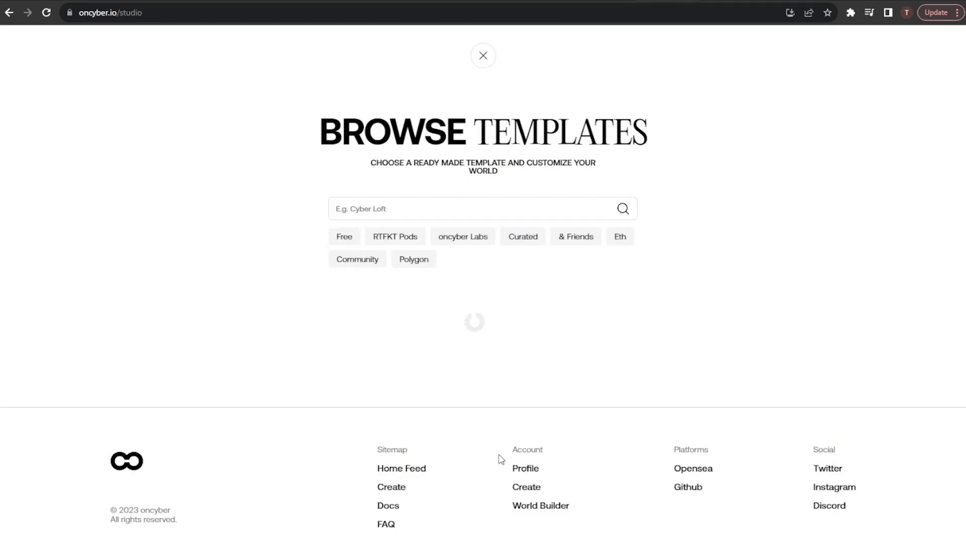
{"action": "scroll", "coordinate": [455, 340], "scroll_direction": "down", "scroll_amount": 8}
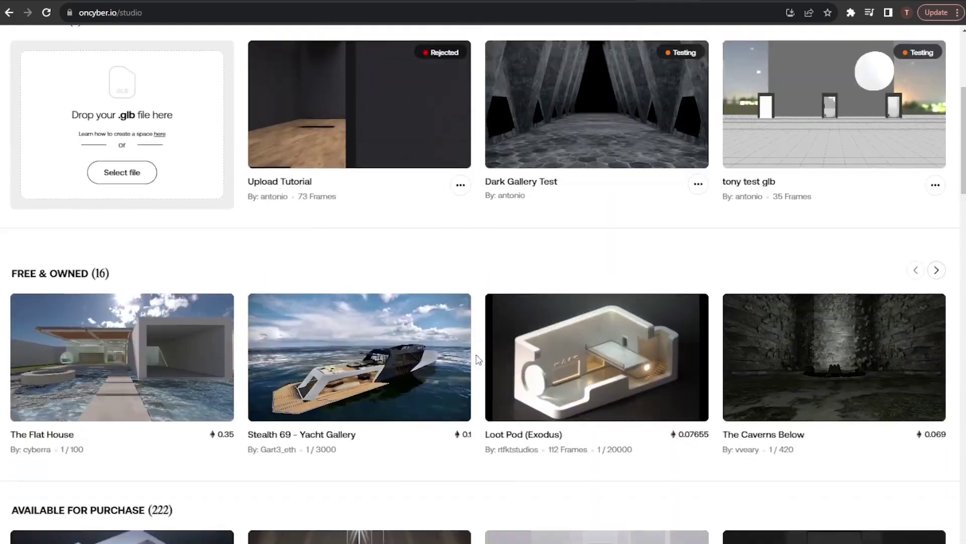
{"action": "scroll", "coordinate": [501, 352], "scroll_direction": "down", "scroll_amount": 10}
{"action": "scroll", "coordinate": [498, 302], "scroll_direction": "up", "scroll_amount": 18}
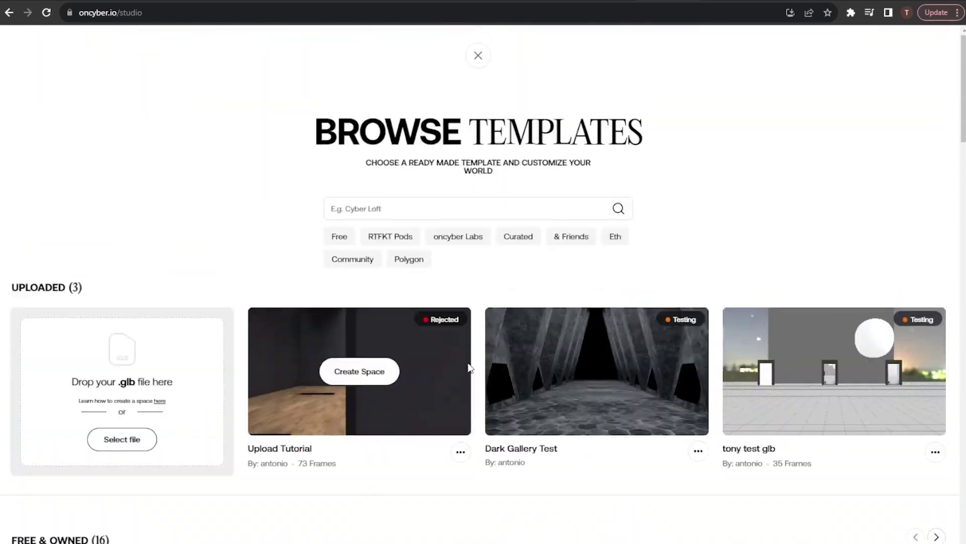
{"action": "left_click", "coordinate": [477, 58]}
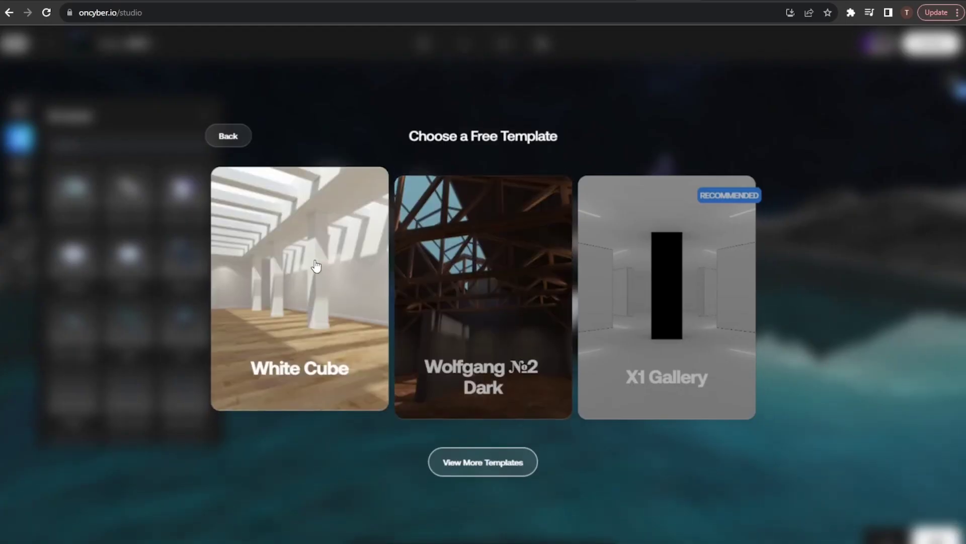
Step: Build the new world from the White Cube template
{"action": "left_click", "coordinate": [342, 260]}
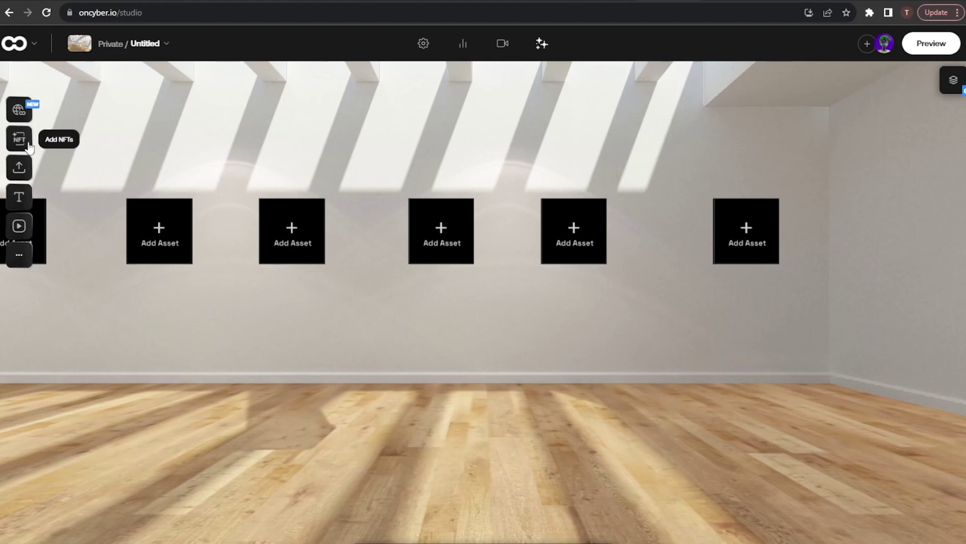
Step: Upload the 'art' and 'art2' images from Downloads to the asset library
{"action": "left_click", "coordinate": [18, 170]}
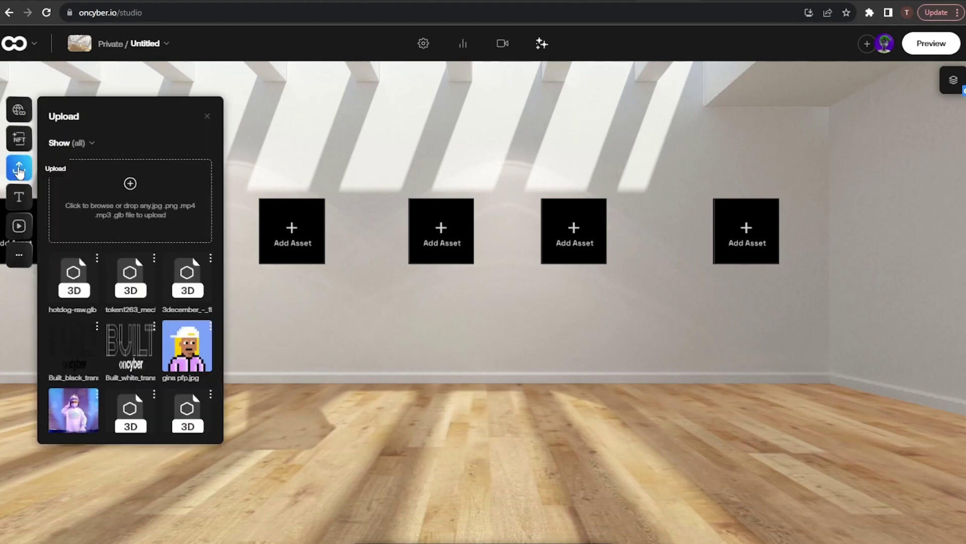
{"action": "left_click", "coordinate": [149, 201]}
{"action": "left_click", "coordinate": [172, 103]}
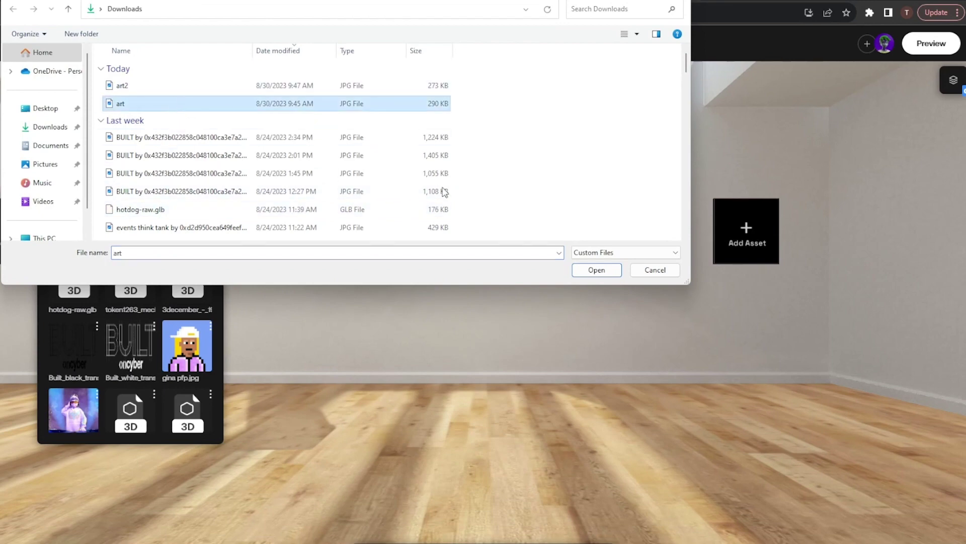
{"action": "left_click", "coordinate": [596, 270]}
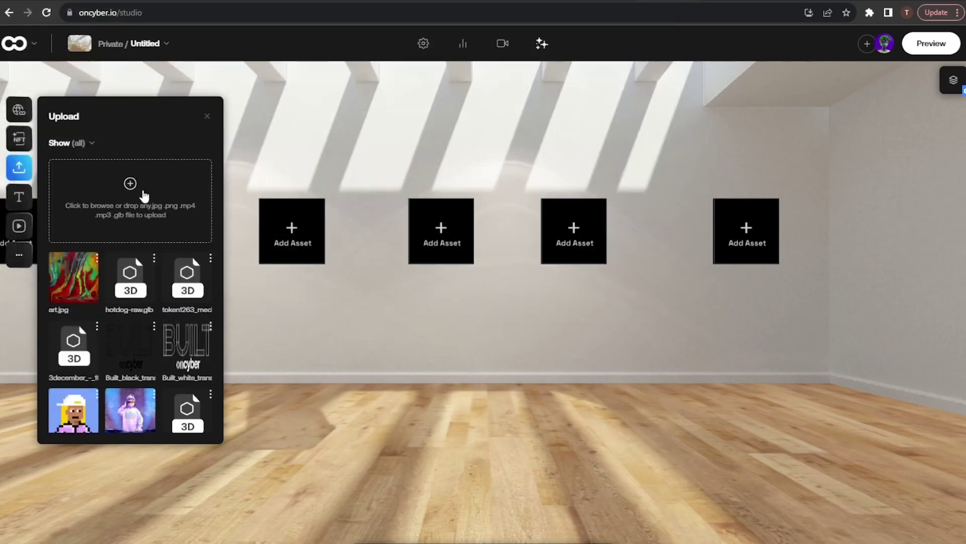
{"action": "left_click", "coordinate": [143, 190]}
{"action": "left_click", "coordinate": [146, 88]}
{"action": "left_click", "coordinate": [586, 270]}
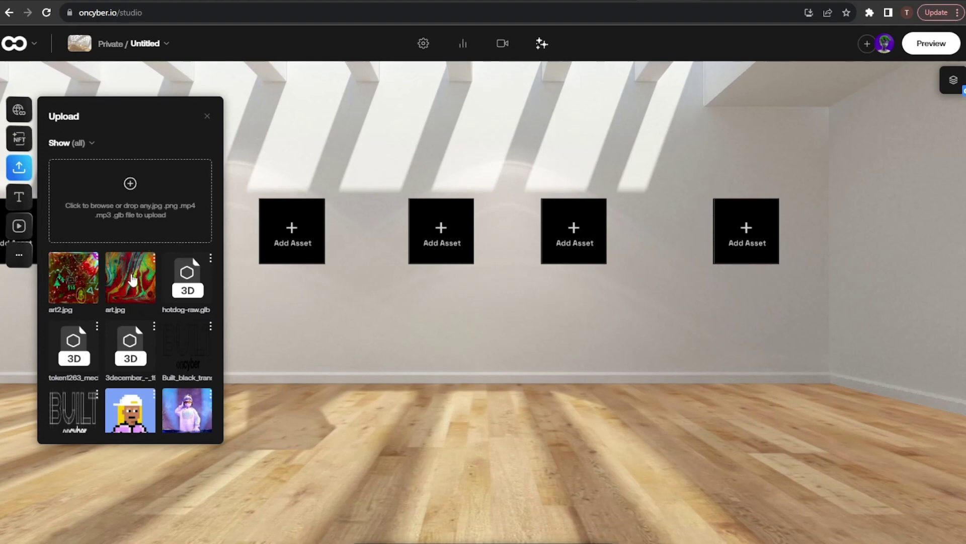
Step: Hang art.jpg on the wall below the frames and place art2.jpg beside it
{"action": "mouse_move", "coordinate": [131, 282]}
{"action": "left_mouse_down"}
{"action": "mouse_move", "coordinate": [304, 296]}
{"action": "mouse_move", "coordinate": [401, 321]}
{"action": "left_mouse_up"}
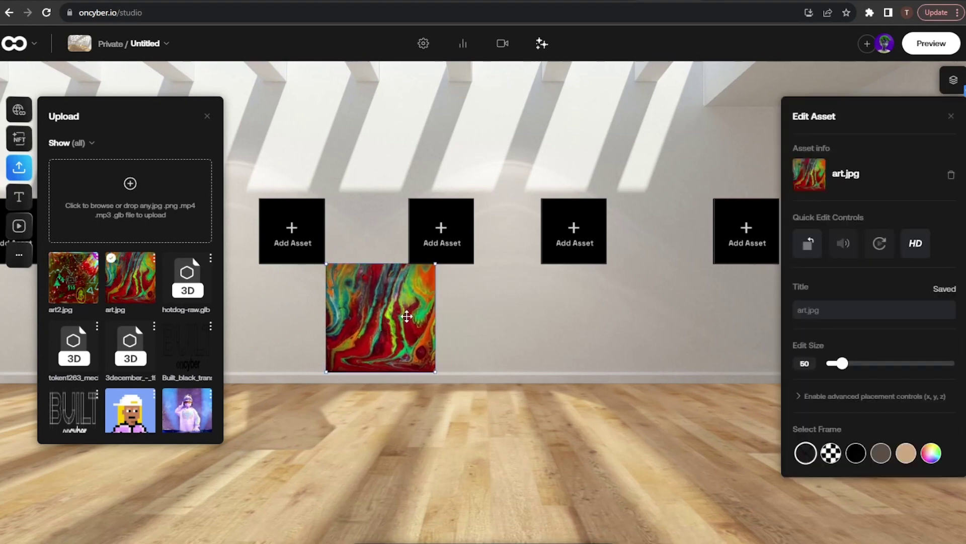
{"action": "left_click", "coordinate": [582, 230]}
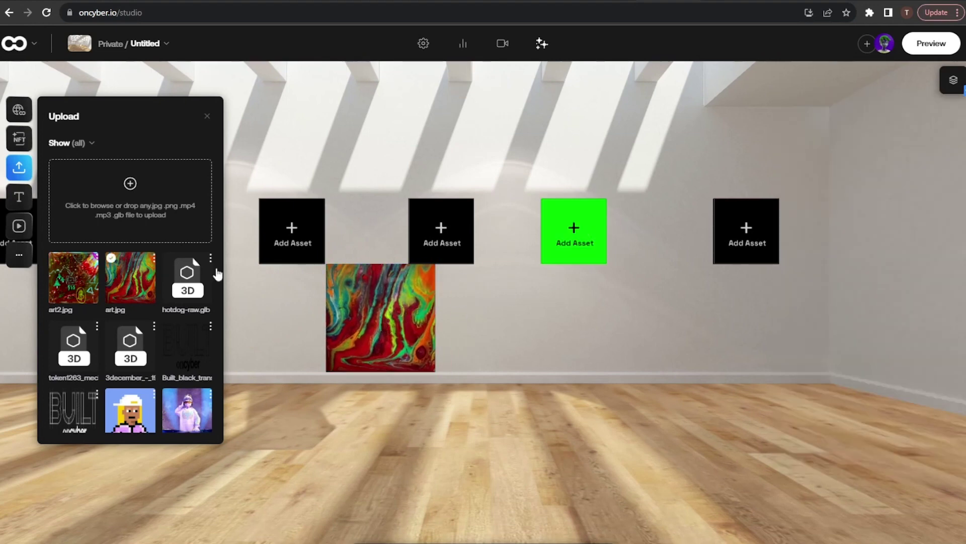
{"action": "left_click", "coordinate": [74, 278]}
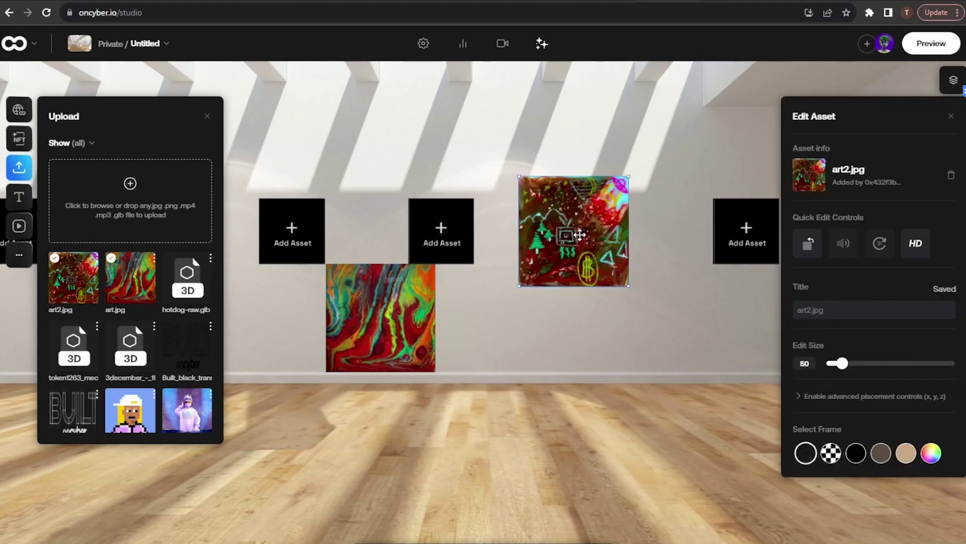
{"action": "left_click_drag", "start_coordinate": [578, 227], "coordinate": [553, 324]}
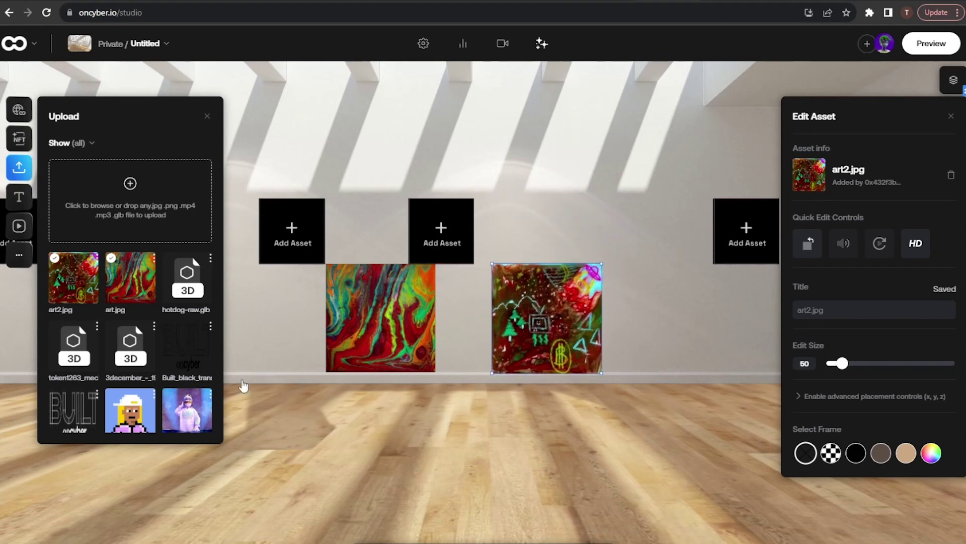
{"action": "left_click", "coordinate": [302, 482]}
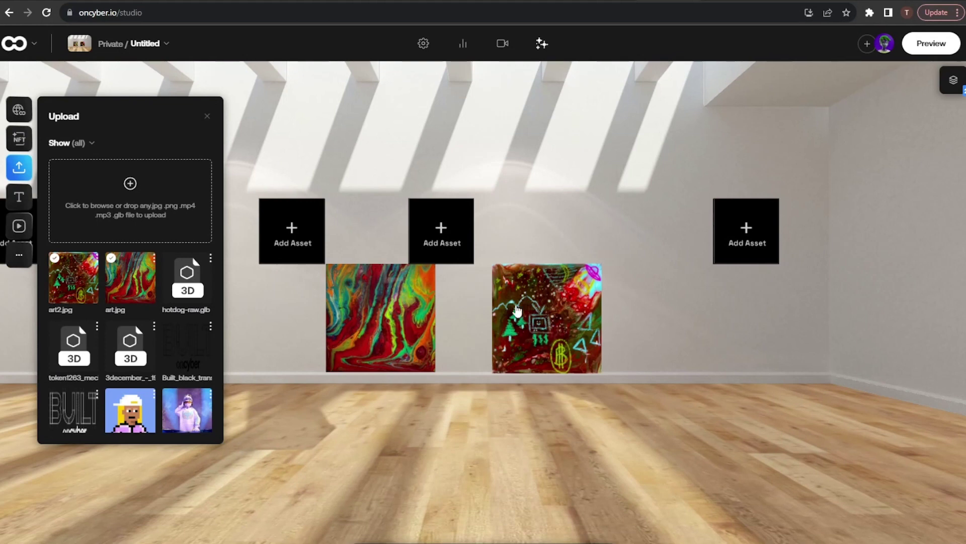
{"action": "left_click", "coordinate": [563, 302]}
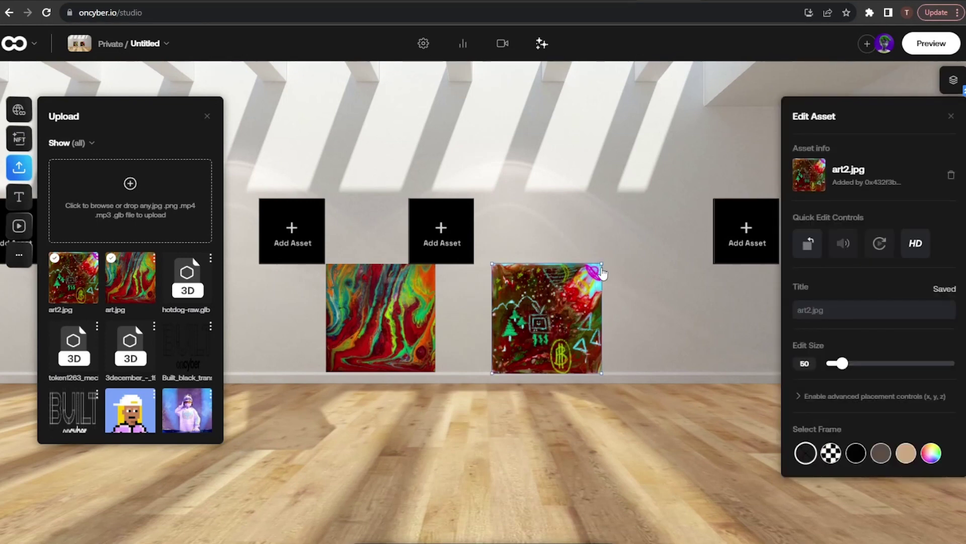
Step: Enlarge the art2 painting slightly and move it higher and to the right
{"action": "mouse_move", "coordinate": [603, 263]}
{"action": "left_mouse_down"}
{"action": "mouse_move", "coordinate": [642, 244]}
{"action": "mouse_move", "coordinate": [659, 215]}
{"action": "mouse_move", "coordinate": [618, 265]}
{"action": "left_mouse_up"}
{"action": "left_click", "coordinate": [850, 402]}
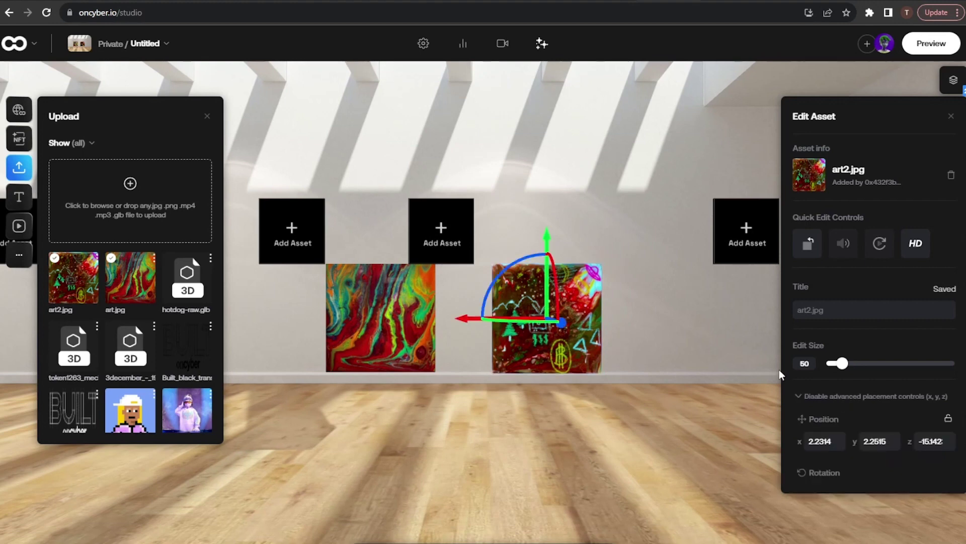
{"action": "left_click_drag", "start_coordinate": [547, 235], "coordinate": [547, 194]}
{"action": "mouse_move", "coordinate": [484, 275]}
{"action": "left_mouse_down"}
{"action": "mouse_move", "coordinate": [459, 277]}
{"action": "mouse_move", "coordinate": [498, 282]}
{"action": "left_mouse_up"}
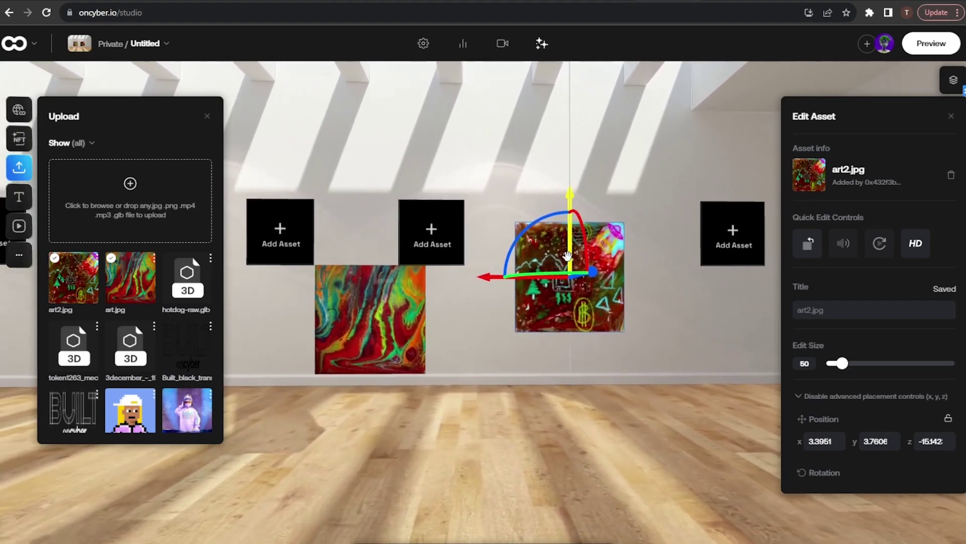
Step: Give art2.jpg and art.jpg black frames, then deselect
{"action": "scroll", "coordinate": [901, 382], "scroll_direction": "down", "scroll_amount": 2}
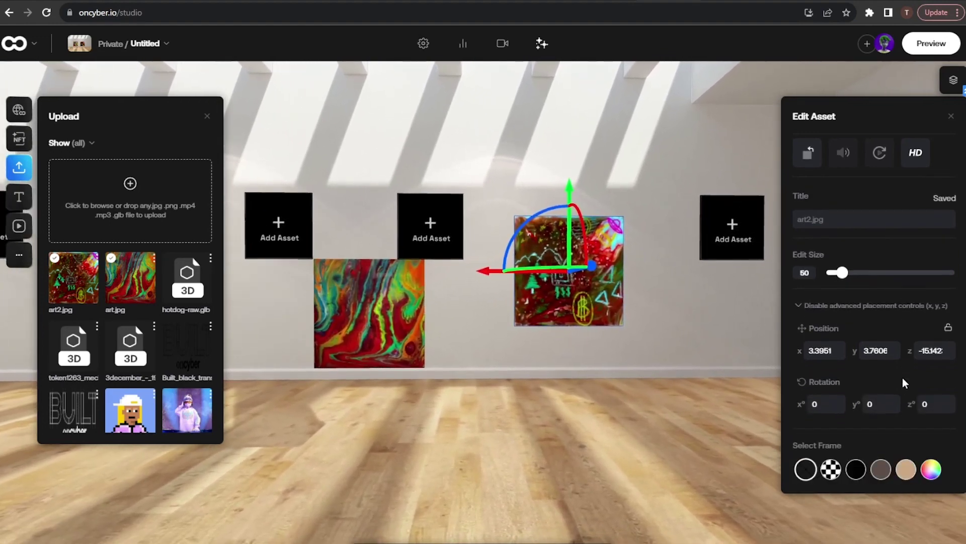
{"action": "left_click", "coordinate": [857, 471]}
{"action": "left_click", "coordinate": [388, 328]}
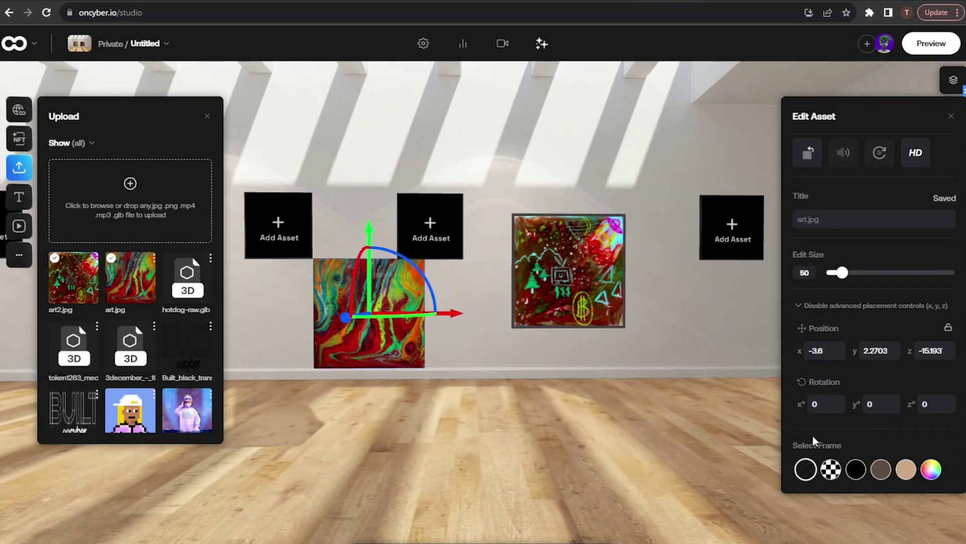
{"action": "left_click", "coordinate": [857, 470]}
{"action": "left_click", "coordinate": [551, 165]}
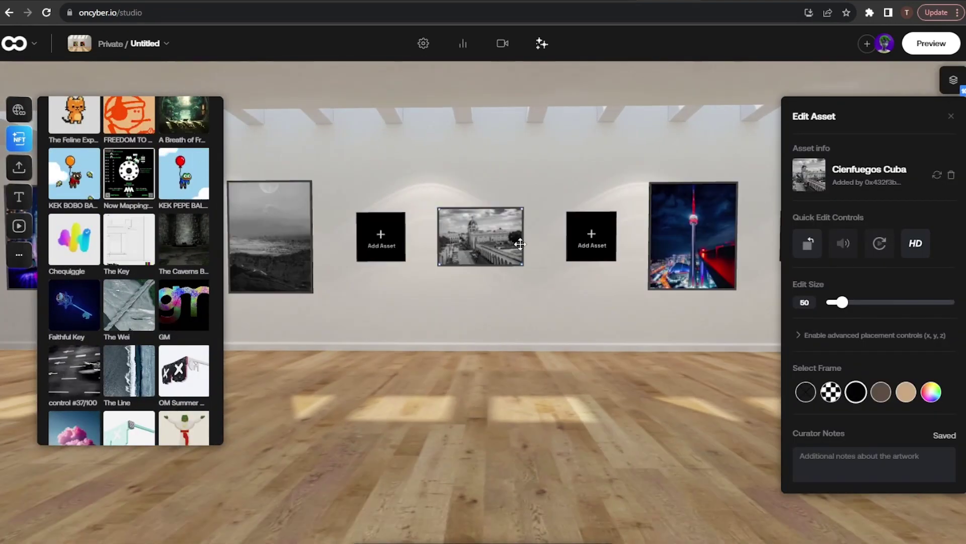
Step: Enlarge the Cienfuegos Cuba image with the Edit Size slider
{"action": "left_click_drag", "start_coordinate": [837, 302], "coordinate": [852, 309]}
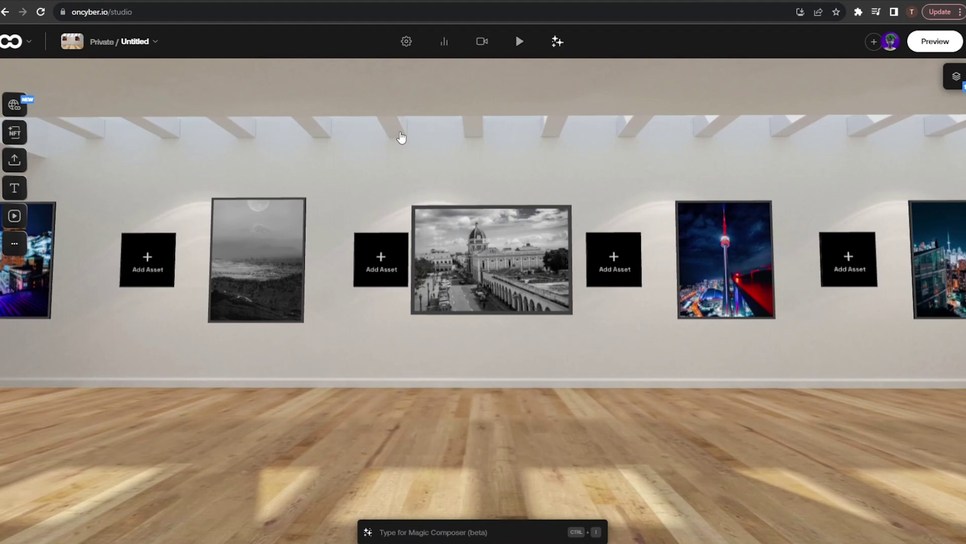
Step: Publish the space as 'tony art gallery' at the tonyart link and open it
{"action": "left_click", "coordinate": [406, 40]}
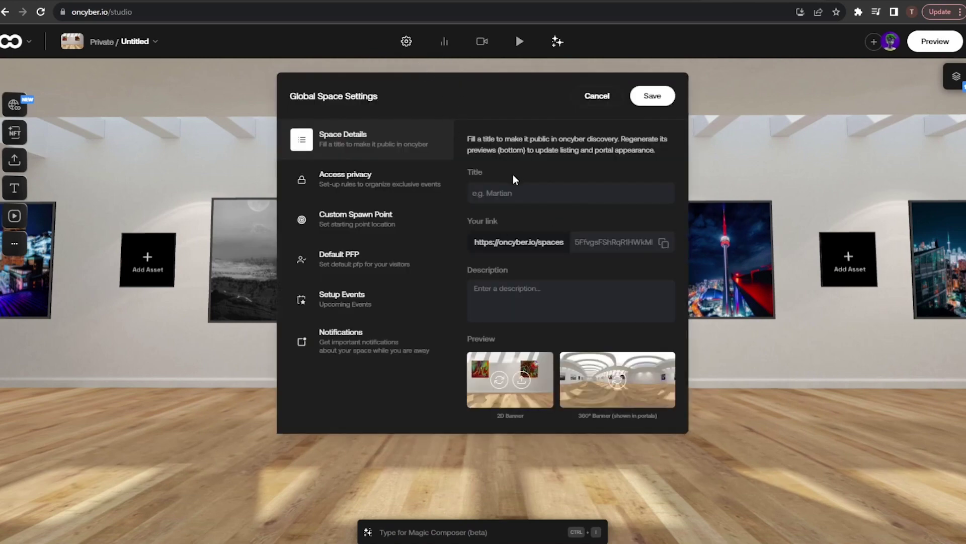
{"action": "left_click", "coordinate": [496, 192]}
{"action": "type", "text": "tony art gallery"}
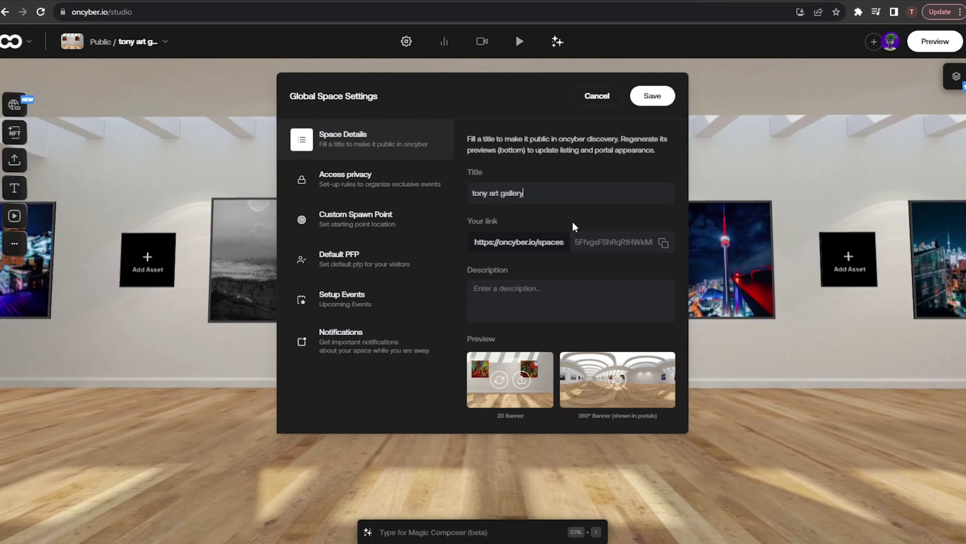
{"action": "left_click", "coordinate": [609, 235]}
{"action": "type", "text": "tonyart"}
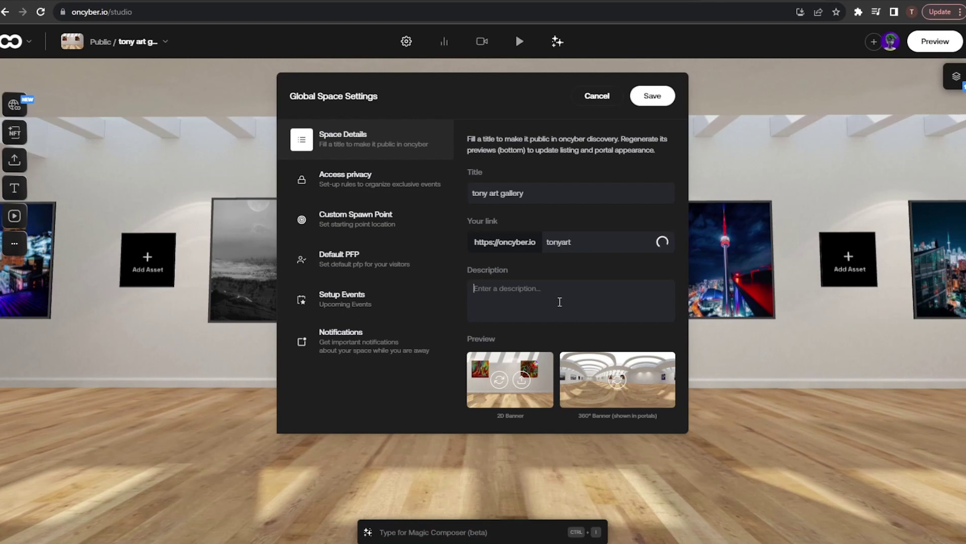
{"action": "type", "text": "hey"}
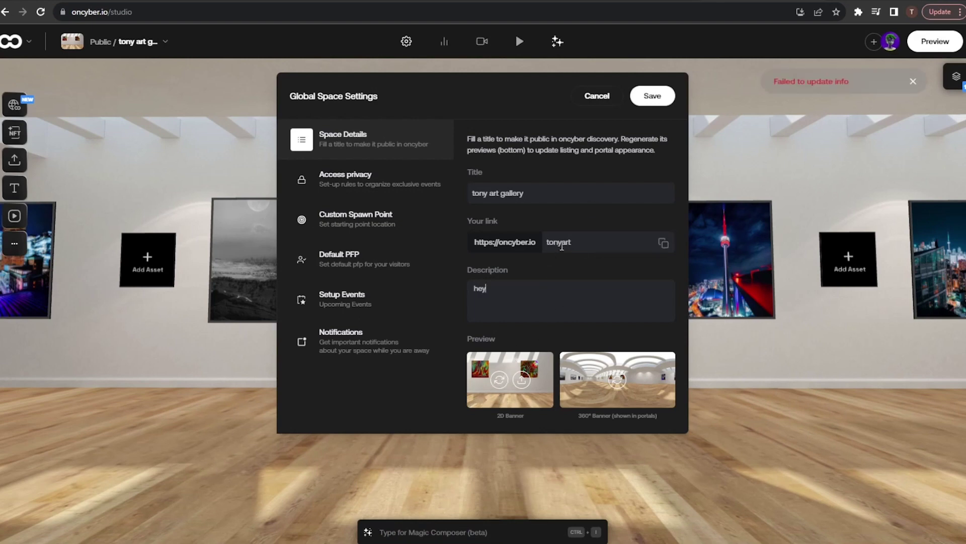
{"action": "left_click", "coordinate": [657, 98]}
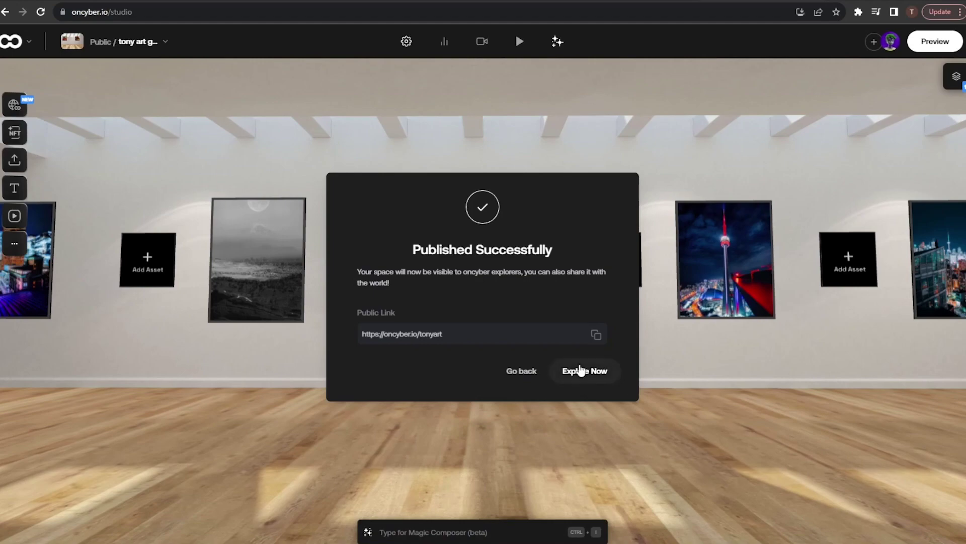
{"action": "left_click", "coordinate": [580, 371]}
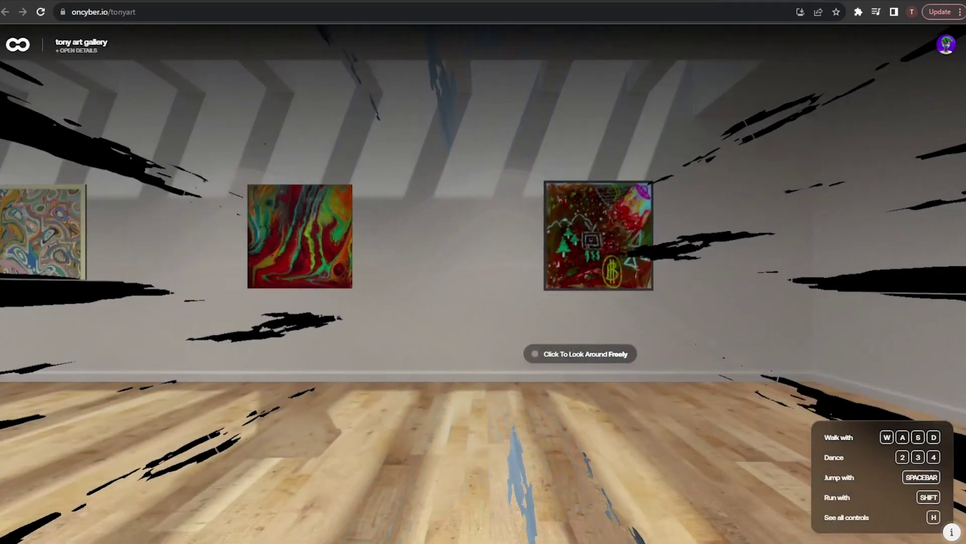
Step: Enter the gallery, walk toward the wall paintings and switch to fly mode
{"action": "left_click", "coordinate": [521, 354]}
{"action": "key", "text": "s"}
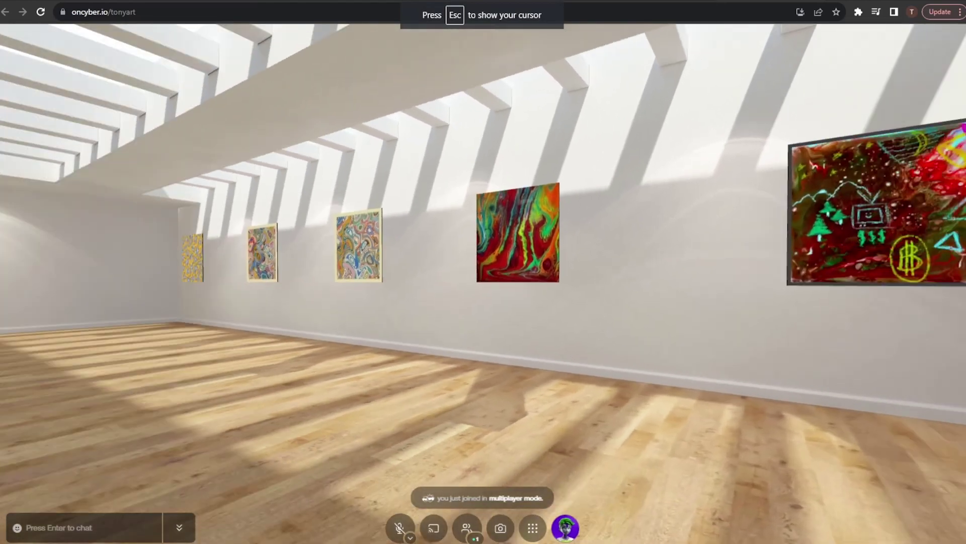
{"action": "key", "text": "w"}
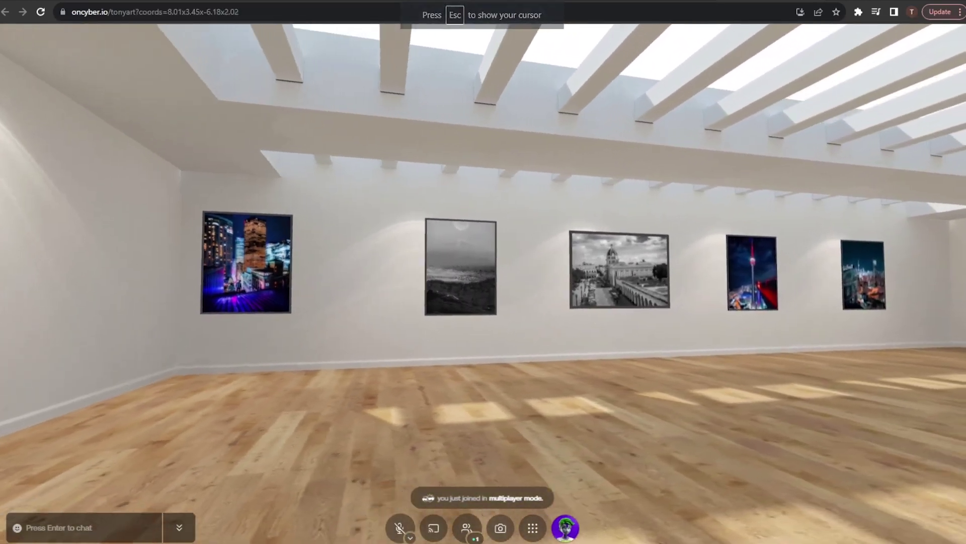
{"action": "key", "text": "w"}
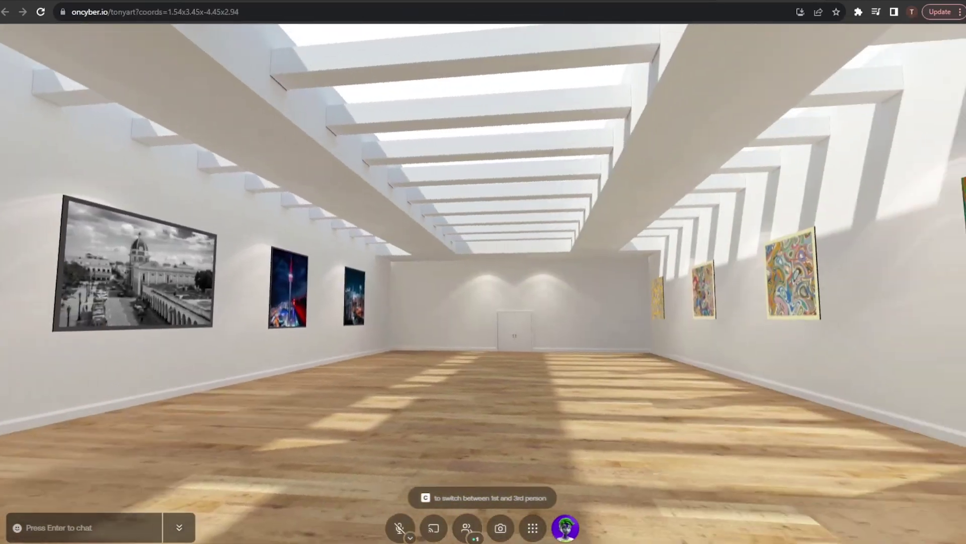
{"action": "key", "text": "f"}
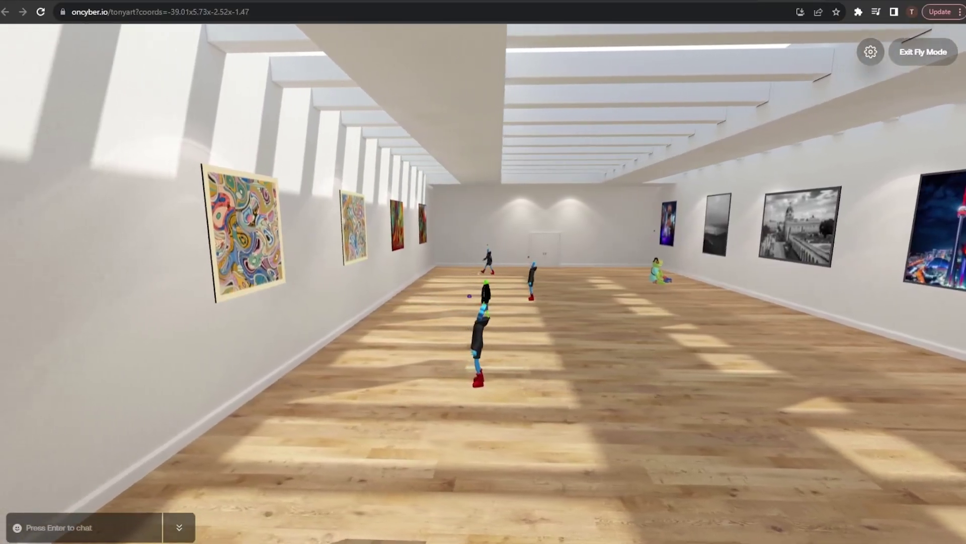
Step: Fly down the hall, looking at the paintings along both walls
{"action": "key", "text": "w"}
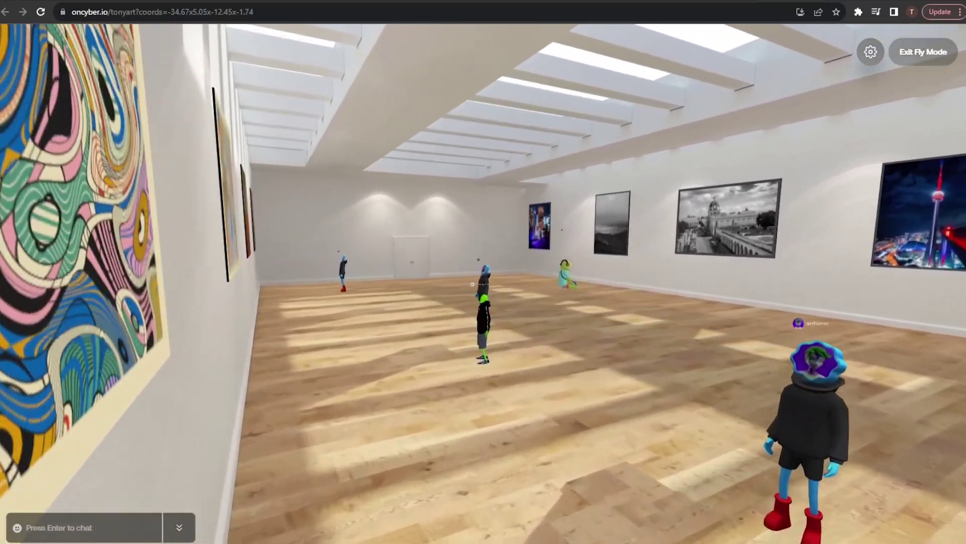
{"action": "key", "text": "w"}
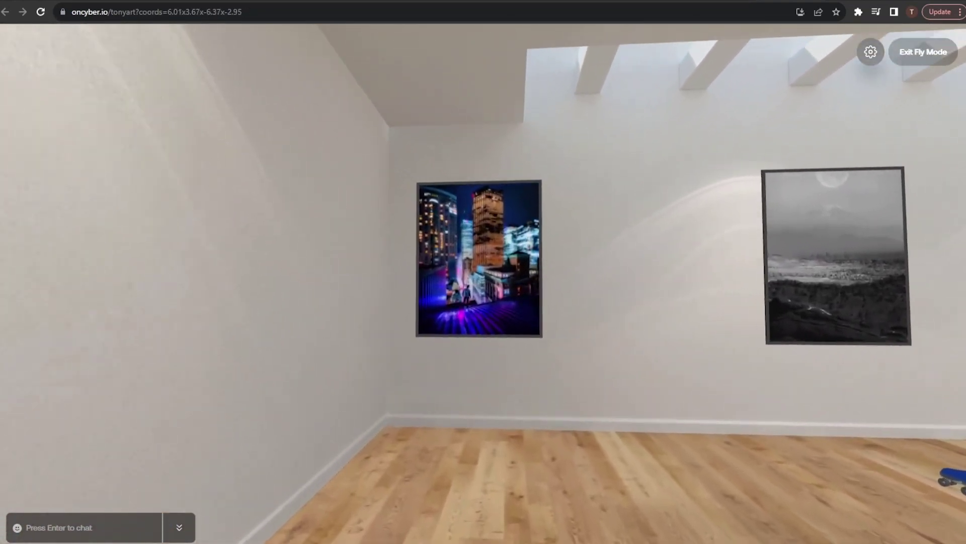
{"action": "key", "text": "w"}
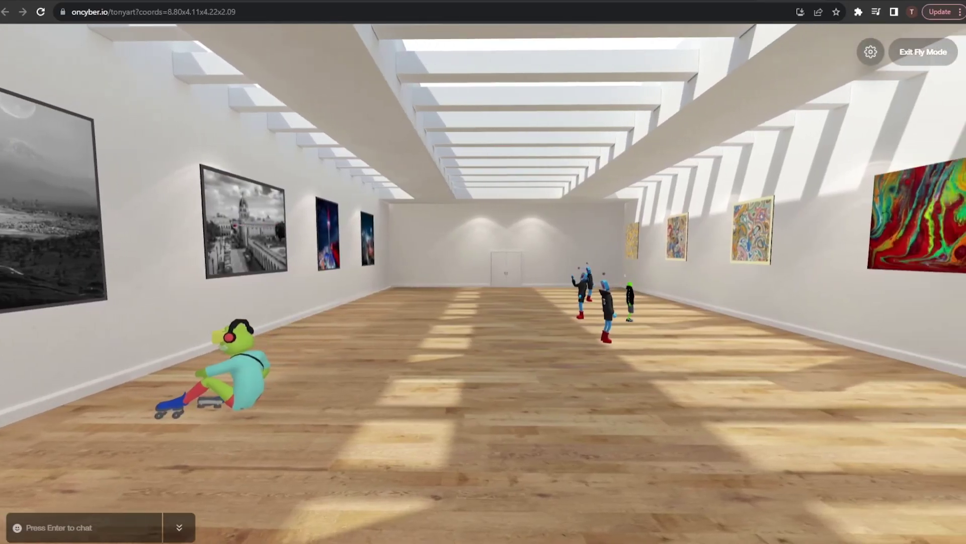
{"action": "key", "text": "w"}
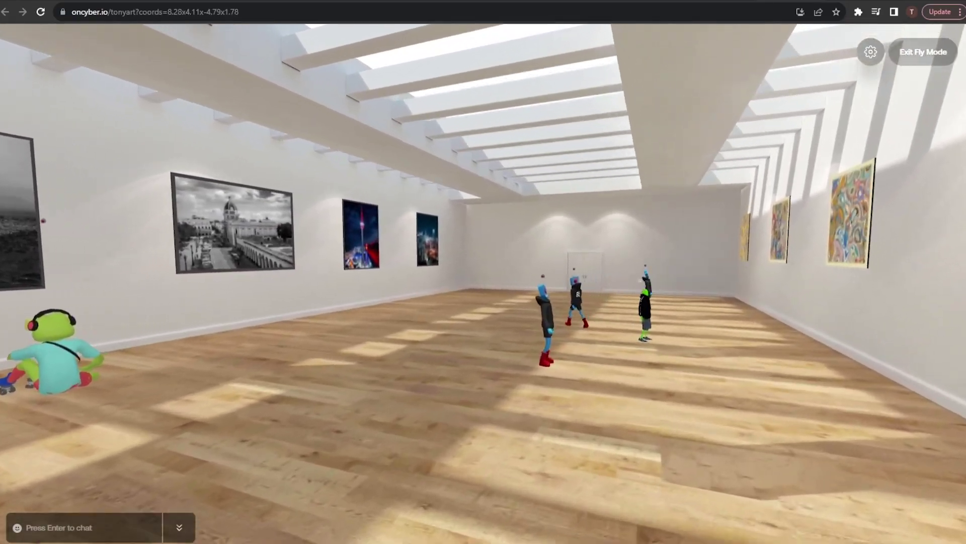
{"action": "key", "text": "w"}
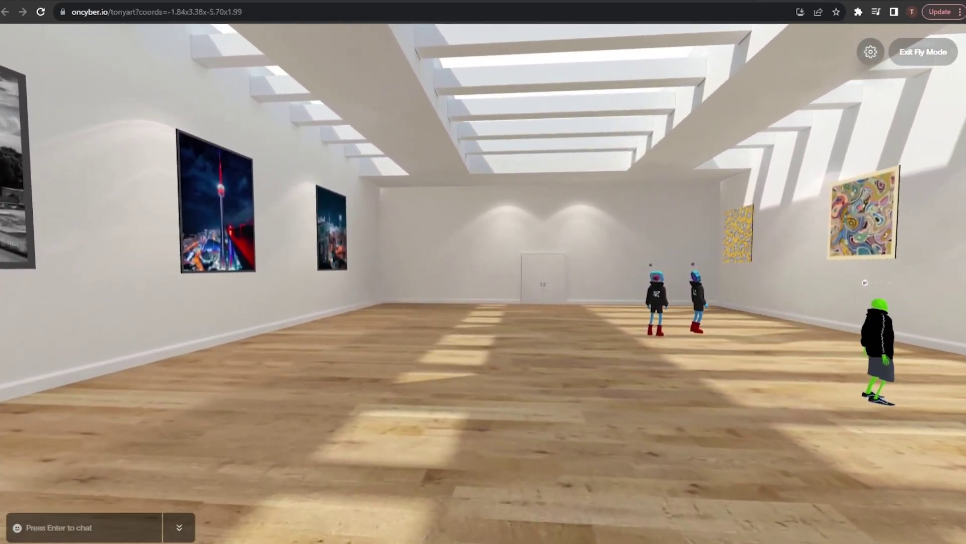
{"action": "key", "text": "w"}
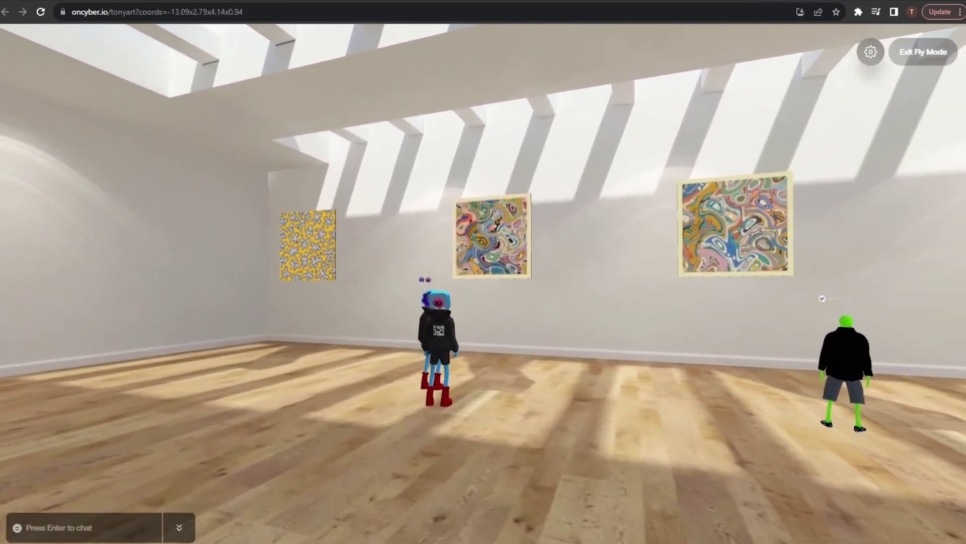
{"action": "key", "text": "w"}
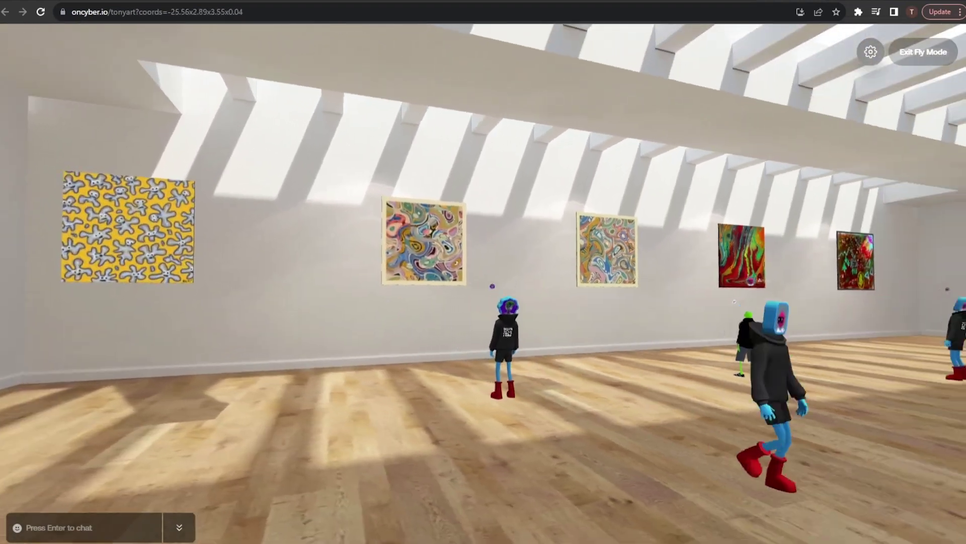
{"action": "key", "text": "w"}
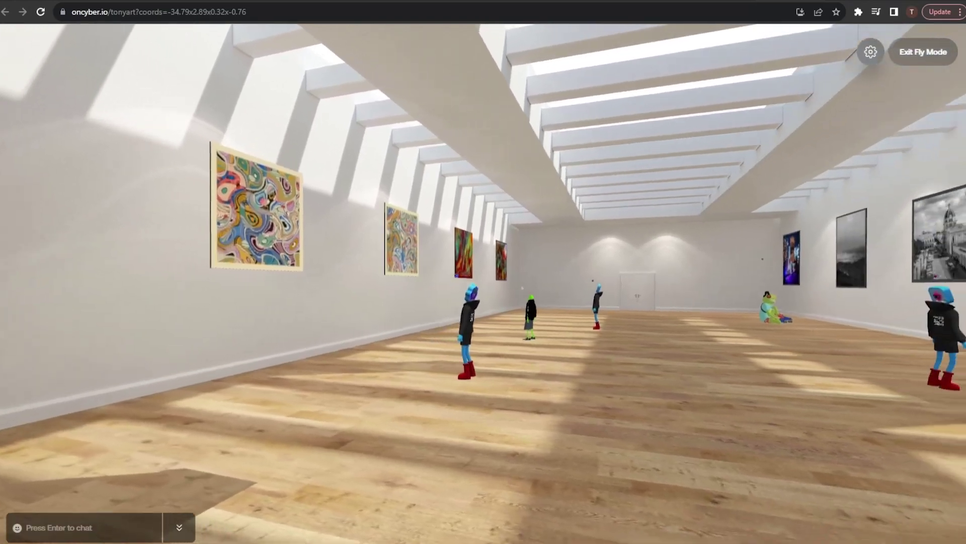
{"action": "key", "text": "a"}
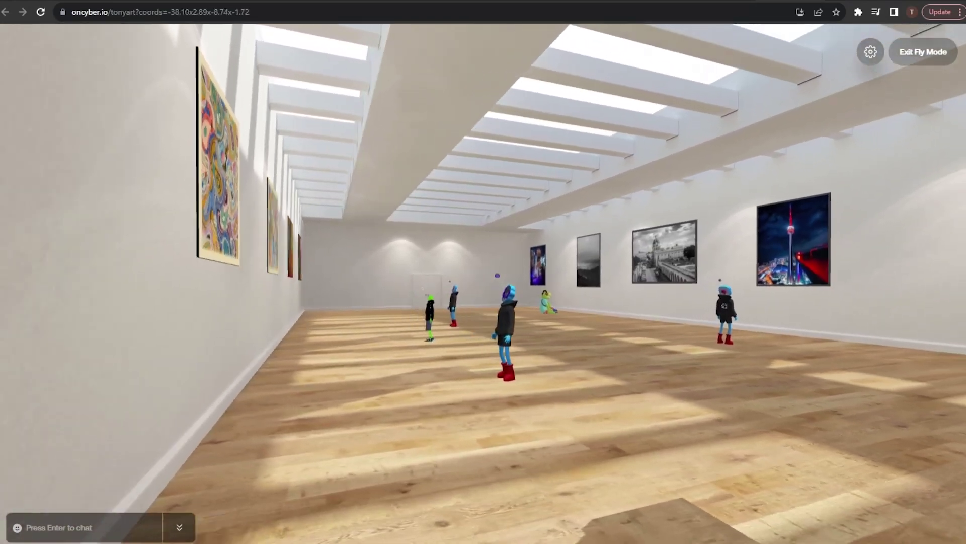